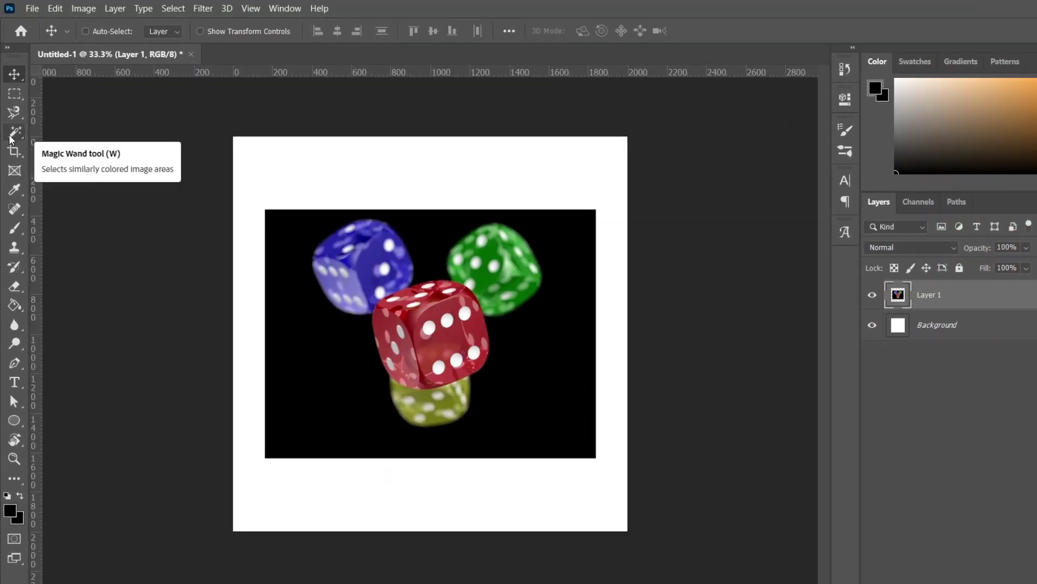
# - Select the black background around the dice with the Magic Wand tool and clear the selection
pyautogui.click(10, 137)
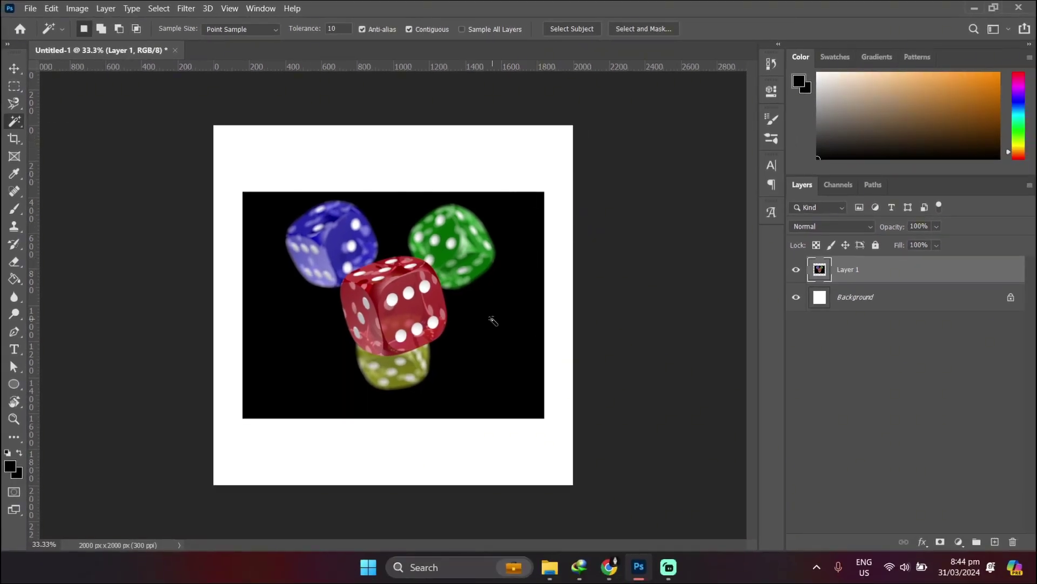
pyautogui.click(493, 321)
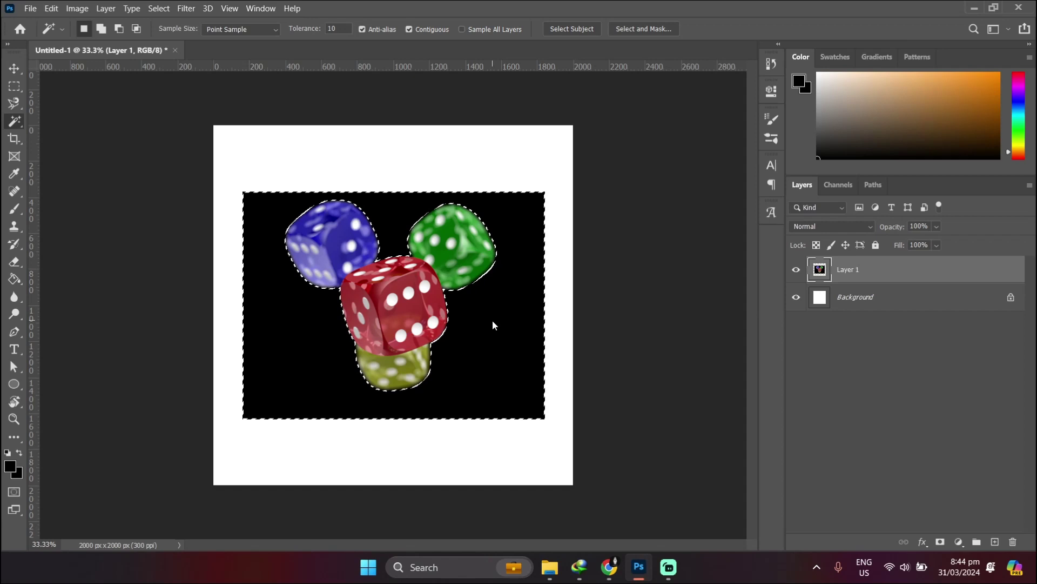
pyautogui.hotkey('ctrl', 'd')
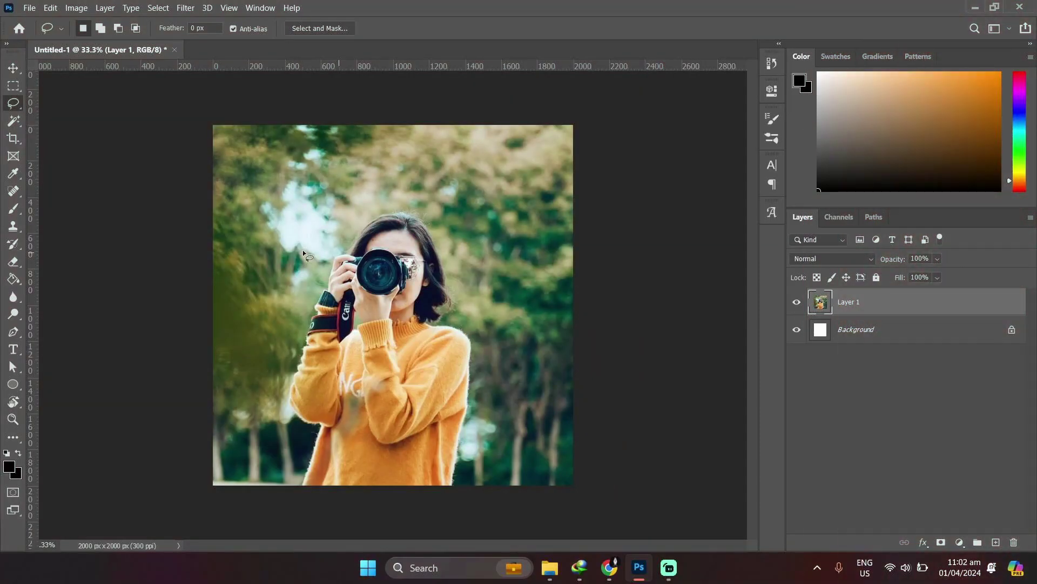
# - Outline the woman's head and camera with the Lasso tool, and switch to the Polygonal Lasso for the same area
pyautogui.rightClick(14, 106)
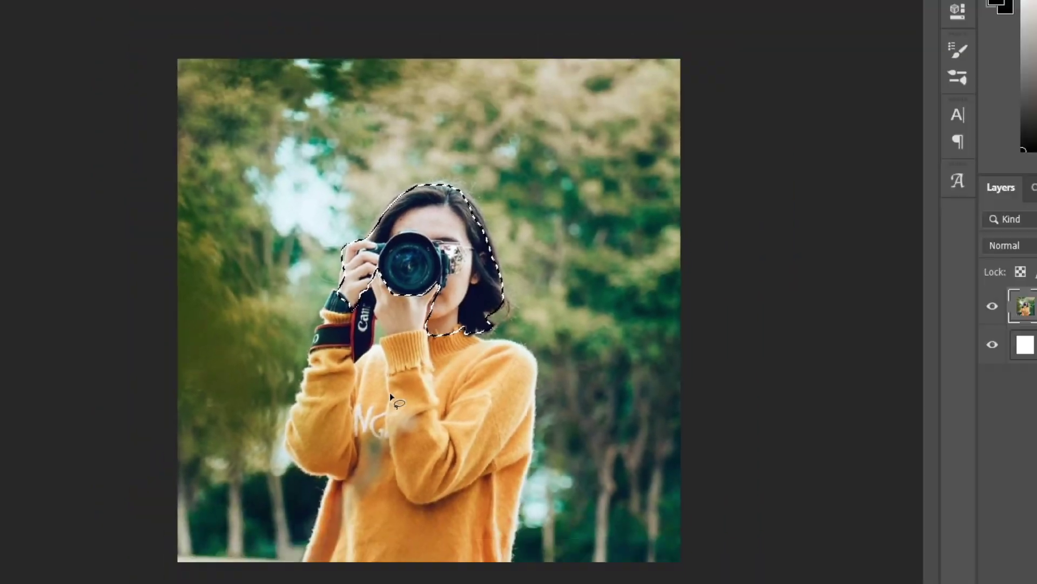
pyautogui.rightClick(12, 102)
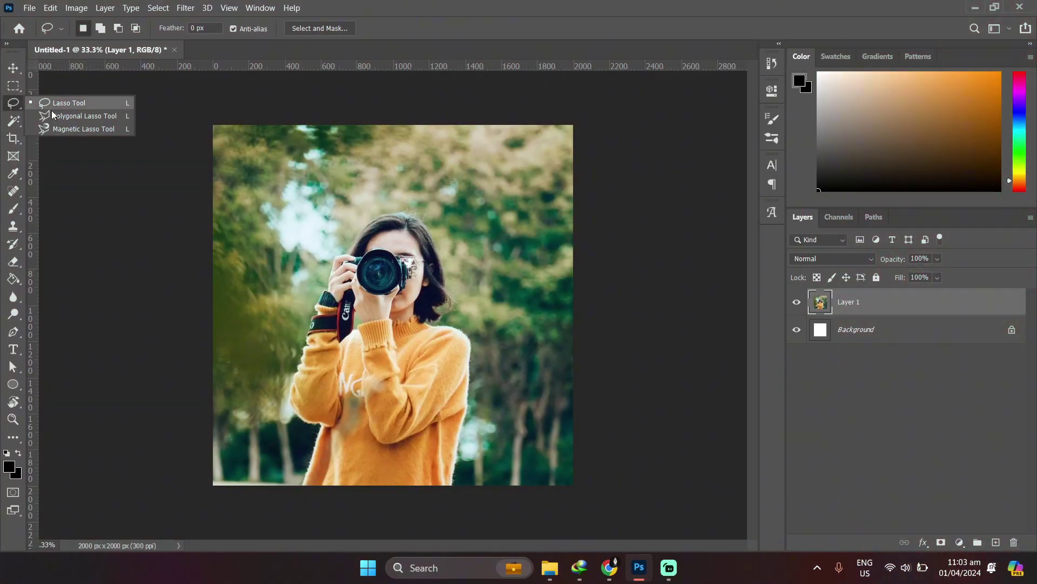
pyautogui.press('Escape')
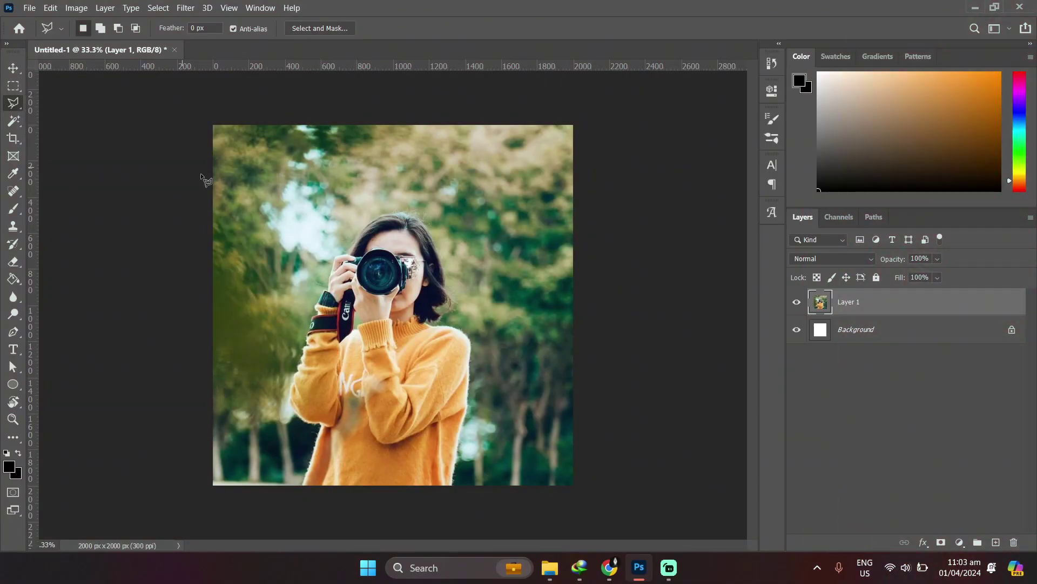
pyautogui.hotkey('ctrl', '+')
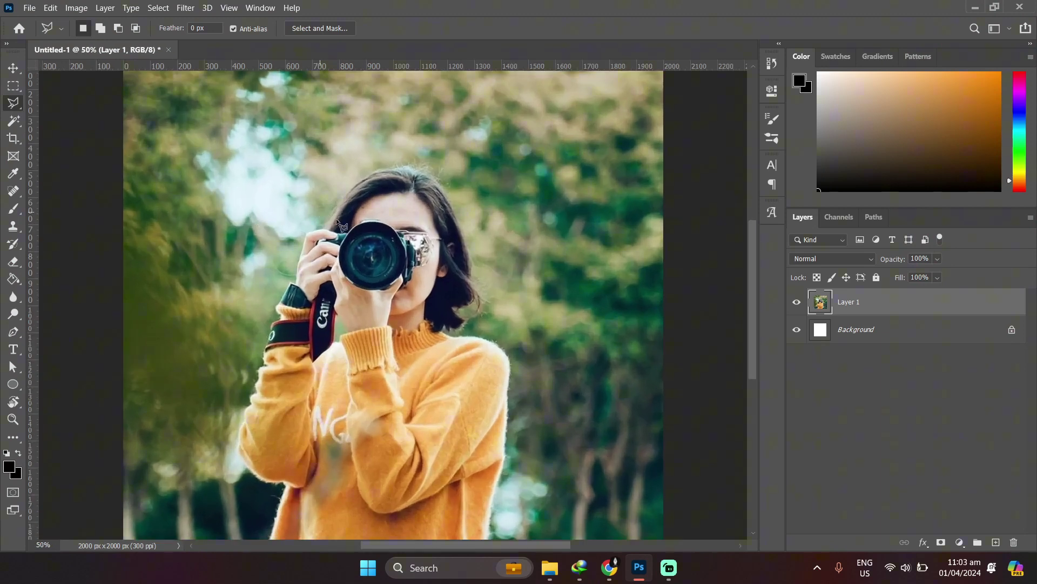
pyautogui.moveTo(327, 231)
pyautogui.mouseDown()
pyautogui.moveTo(354, 179)
pyautogui.moveTo(420, 167)
pyautogui.moveTo(401, 166)
pyautogui.moveTo(426, 167)
pyautogui.moveTo(457, 207)
pyautogui.moveTo(477, 299)
pyautogui.moveTo(461, 308)
pyautogui.moveTo(462, 328)
pyautogui.moveTo(445, 330)
pyautogui.moveTo(496, 343)
pyautogui.moveTo(511, 395)
pyautogui.moveTo(502, 450)
pyautogui.moveTo(522, 377)
pyautogui.moveTo(502, 502)
pyautogui.moveTo(273, 497)
pyautogui.moveTo(305, 401)
pyautogui.moveTo(256, 370)
pyautogui.moveTo(348, 151)
pyautogui.mouseUp()
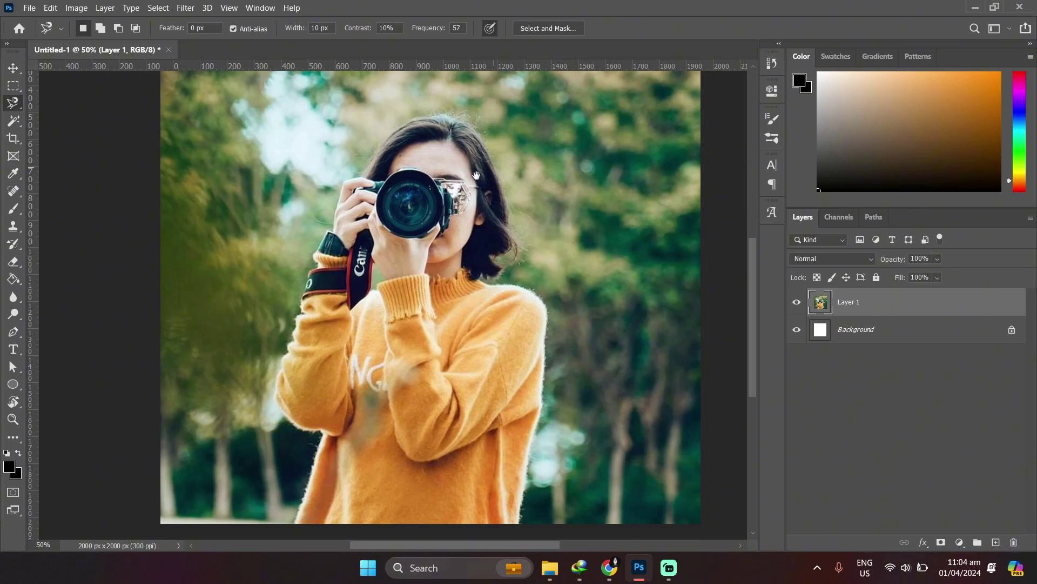
# - Trace the woman's hair from the crown with the Magnetic Lasso and close the outline at the starting point
pyautogui.moveTo(476, 176); pyautogui.dragTo(475, 176)
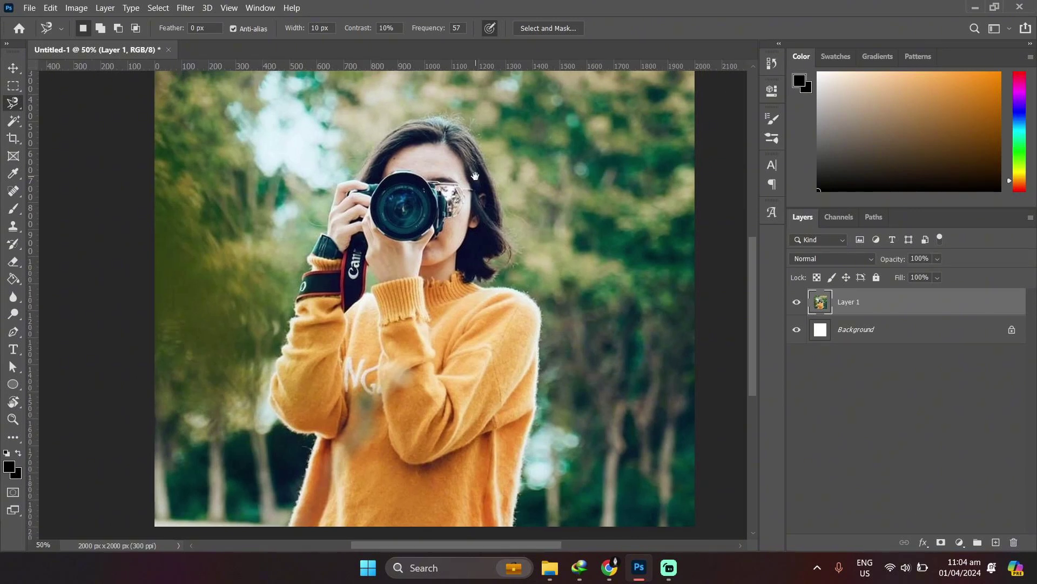
pyautogui.moveTo(489, 275)
pyautogui.mouseDown()
pyautogui.moveTo(526, 295)
pyautogui.moveTo(539, 377)
pyautogui.moveTo(509, 529)
pyautogui.moveTo(348, 522)
pyautogui.moveTo(302, 479)
pyautogui.moveTo(311, 434)
pyautogui.moveTo(271, 384)
pyautogui.moveTo(355, 175)
pyautogui.moveTo(453, 126)
pyautogui.mouseUp()
pyautogui.click(452, 126)
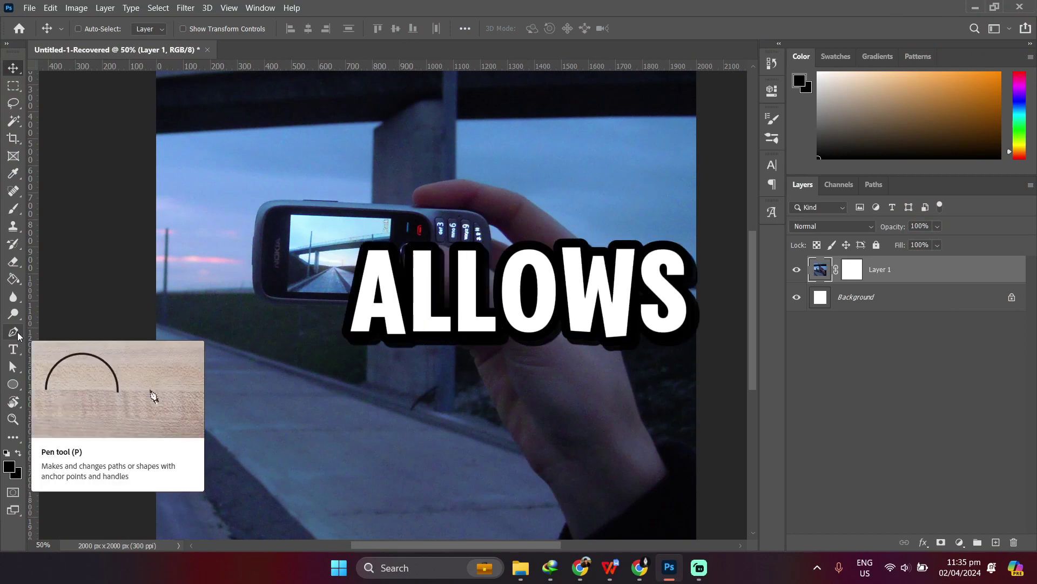
# - Activate the standard Pen tool and set its drawing mode to Path
pyautogui.click(13, 332)
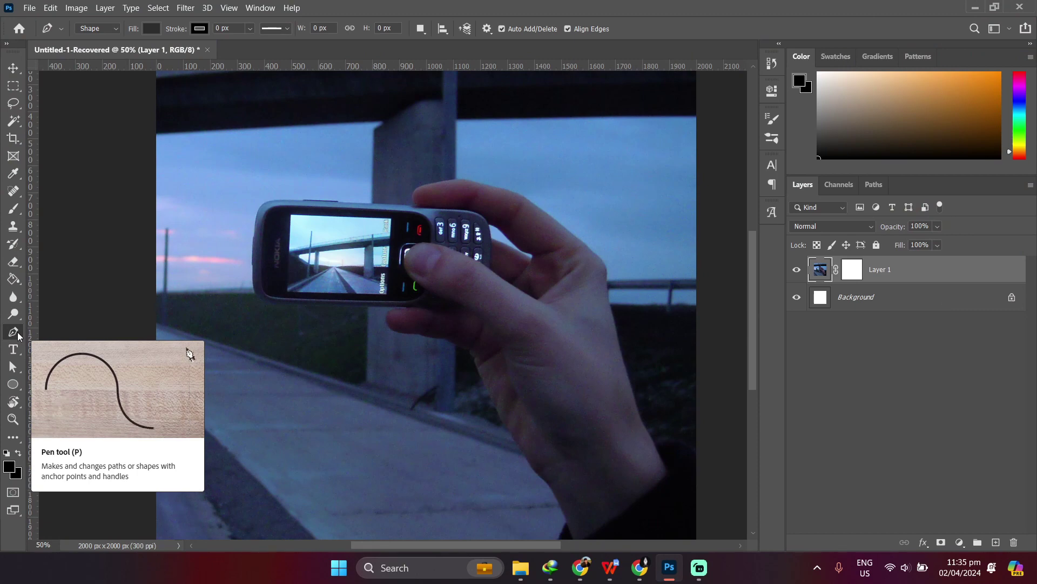
pyautogui.click(13, 332)
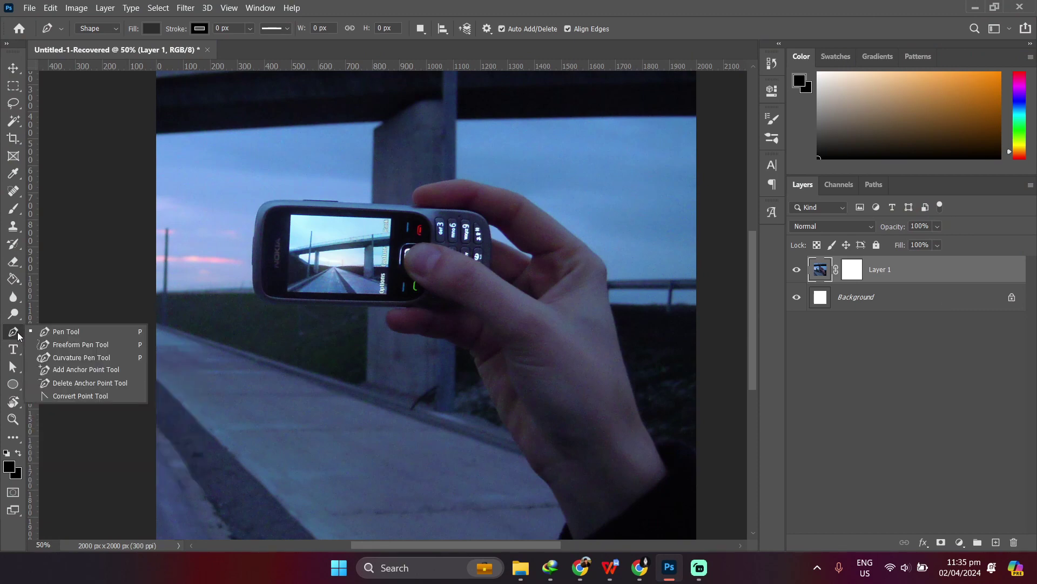
pyautogui.click(55, 331)
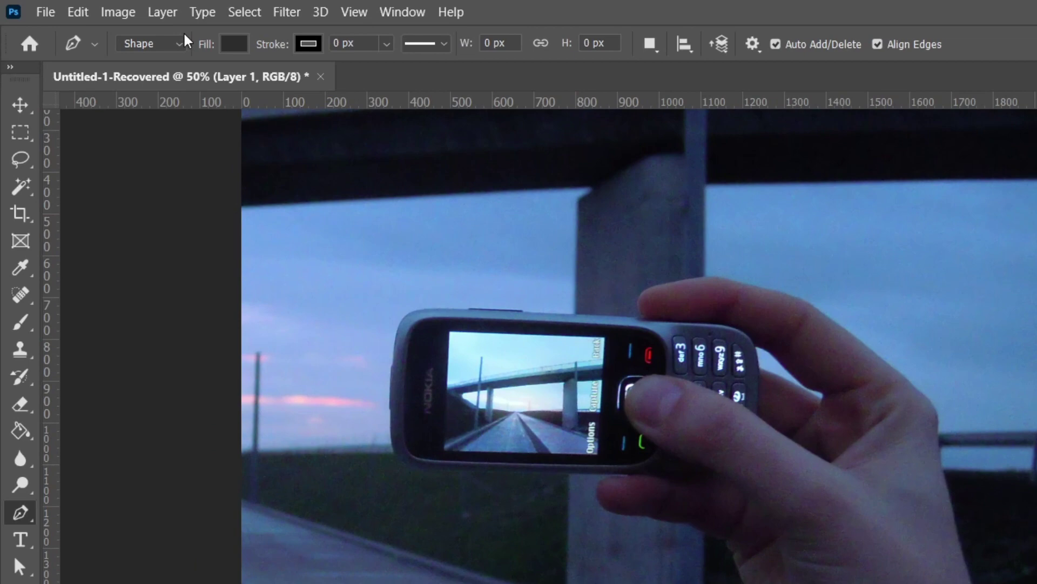
pyautogui.click(113, 30)
pyautogui.click(164, 78)
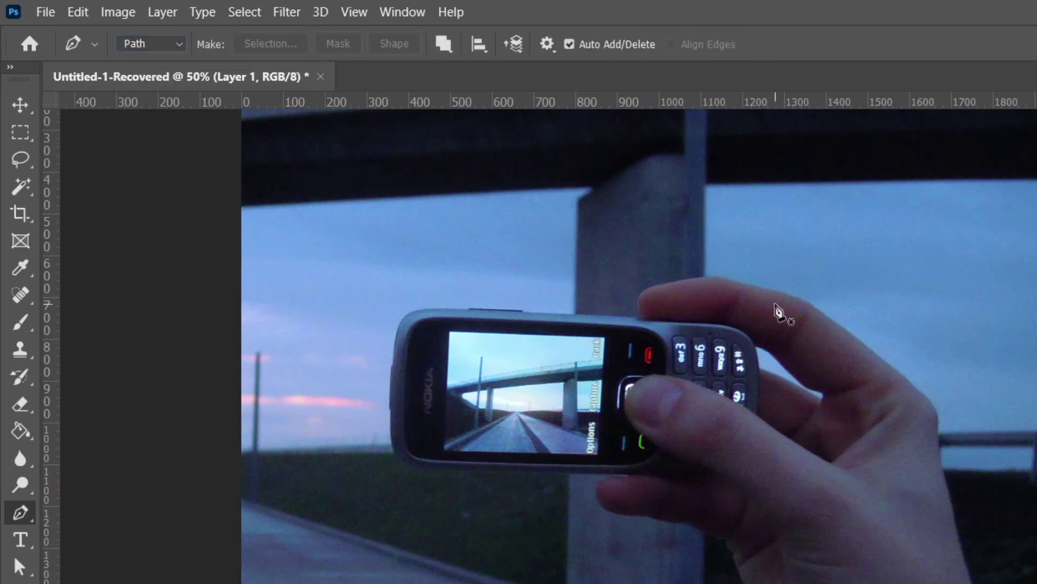
# - Start a path where the index fingertip meets the phone and trace along the top of the finger towards the knuckle
pyautogui.moveTo(776, 305); pyautogui.dragTo(785, 337)
pyautogui.hotkey('ctrl', '+')
pyautogui.hotkey('ctrl', '+')
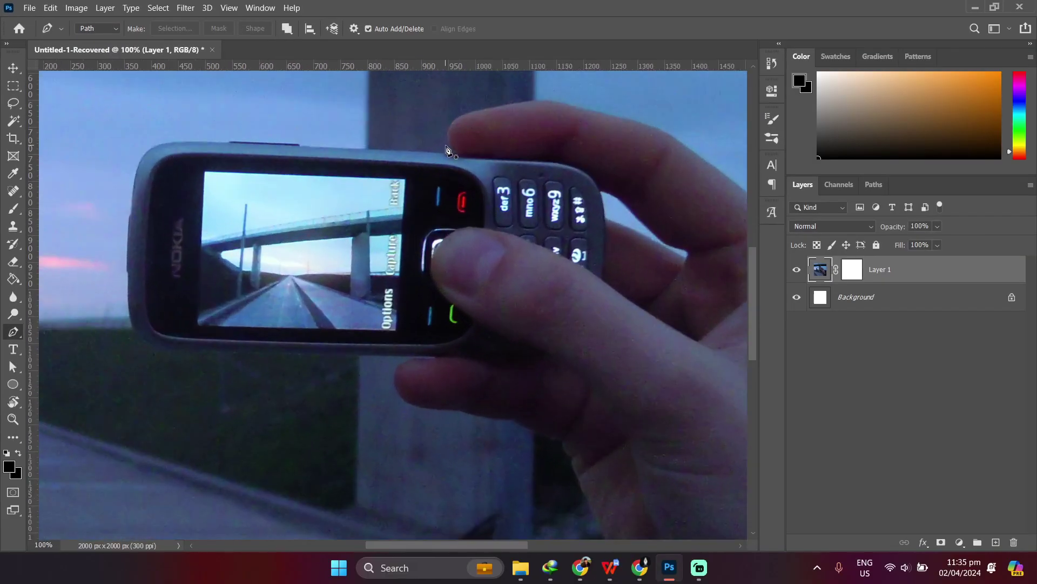
pyautogui.click(456, 155)
pyautogui.moveTo(458, 117); pyautogui.dragTo(483, 104)
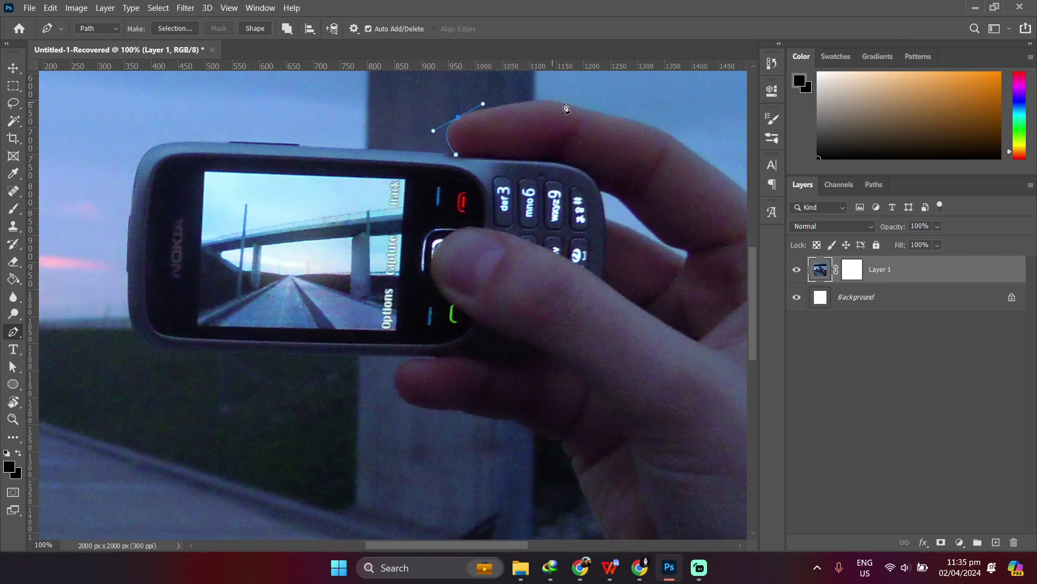
pyautogui.moveTo(680, 148); pyautogui.dragTo(538, 130)
pyautogui.moveTo(651, 222); pyautogui.dragTo(594, 182)
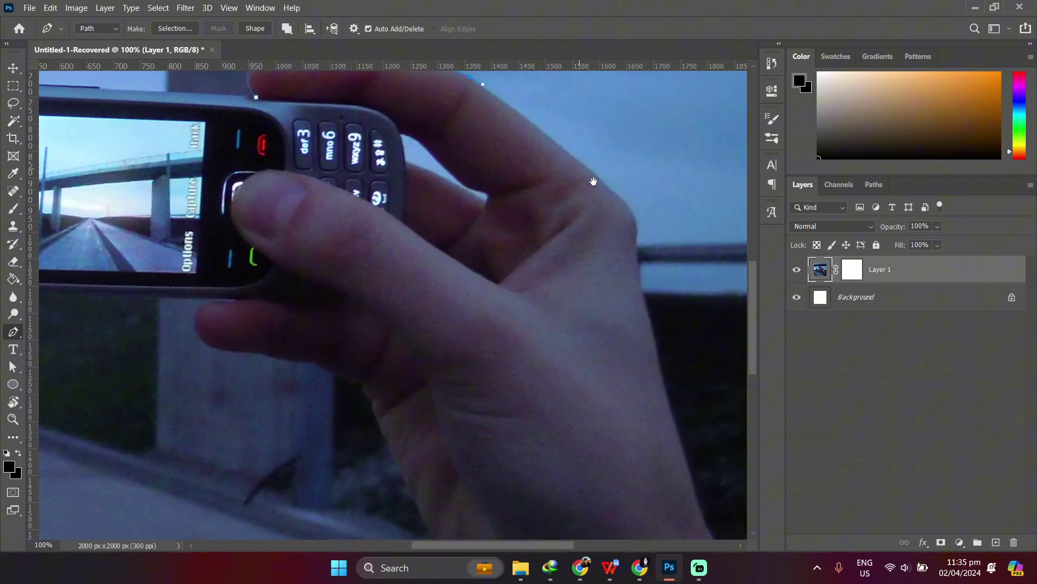
# - Continue the path over the knuckle and down the back of the hand to the wrist
pyautogui.moveTo(611, 287); pyautogui.dragTo(543, 144)
pyautogui.moveTo(593, 241); pyautogui.dragTo(602, 280)
pyautogui.moveTo(609, 310); pyautogui.dragTo(586, 214)
pyautogui.scroll(-2, 586, 214)
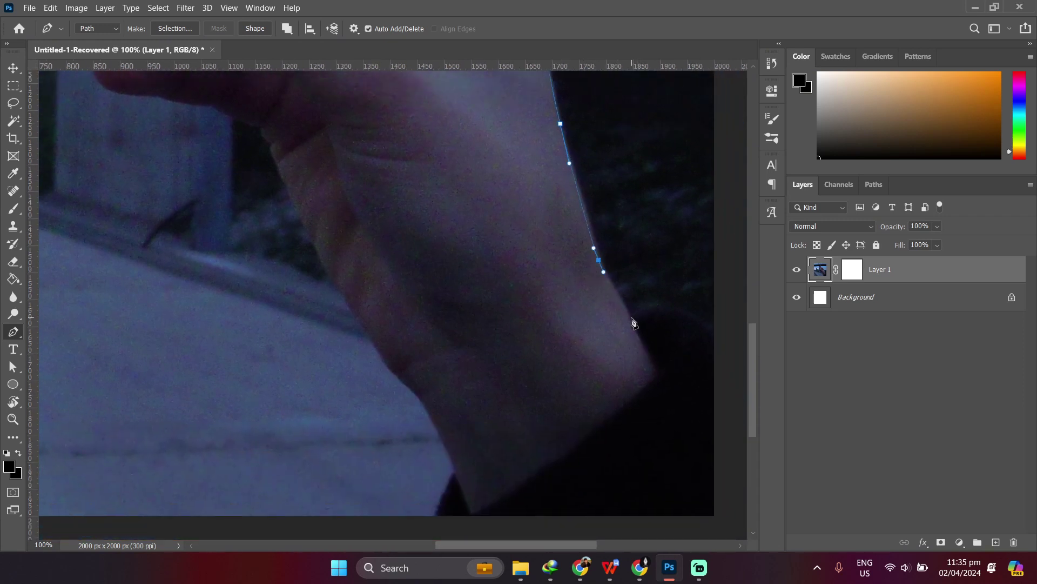
# - Trace the path around the dark sleeve, following the image's right edge and bottom-right corner to the cuff beside the wrist
pyautogui.click(632, 318)
pyautogui.moveTo(691, 318); pyautogui.dragTo(678, 240)
pyautogui.click(716, 336)
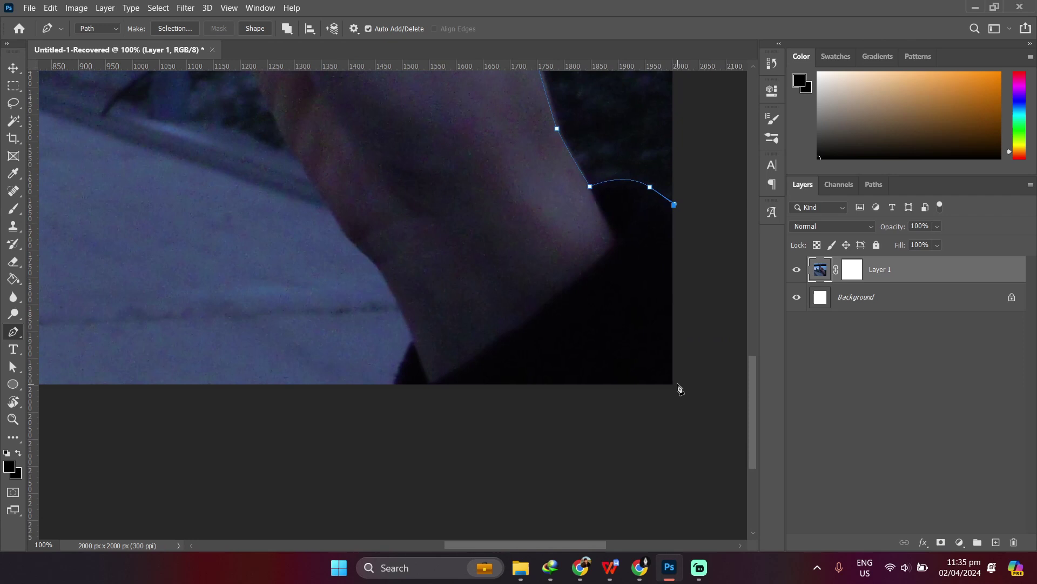
pyautogui.click(674, 387)
pyautogui.click(393, 387)
pyautogui.moveTo(414, 340); pyautogui.dragTo(422, 331)
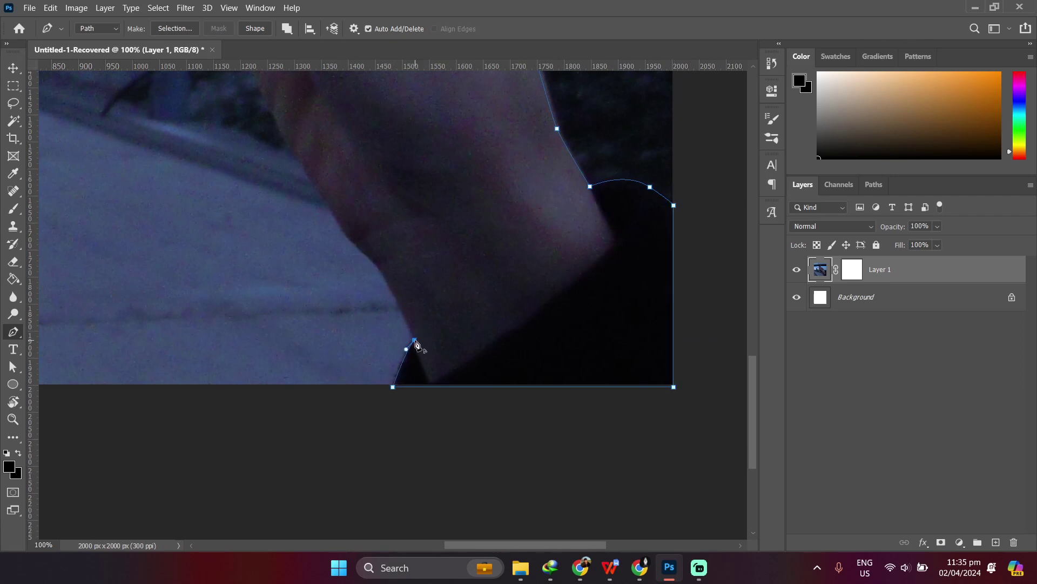
# - Trace the path up the inner wrist and palm edge to the base of the finger below the phone
pyautogui.moveTo(378, 267); pyautogui.dragTo(370, 258)
pyautogui.moveTo(327, 203); pyautogui.dragTo(313, 178)
pyautogui.moveTo(272, 92); pyautogui.dragTo(412, 248)
pyautogui.click(380, 191)
pyautogui.click(362, 150)
# - Trace the path around the finger below the phone up to where it meets the phone's lower edge
pyautogui.moveTo(314, 131); pyautogui.dragTo(380, 229)
pyautogui.moveTo(324, 196); pyautogui.dragTo(622, 262)
pyautogui.keyDown('alt'); pyautogui.click(365, 178); pyautogui.keyUp('alt')
# - Trace the phone's lower edge, rounded end and upper edge, and close the path at its starting point by the index finger
pyautogui.moveTo(350, 254); pyautogui.dragTo(292, 242)
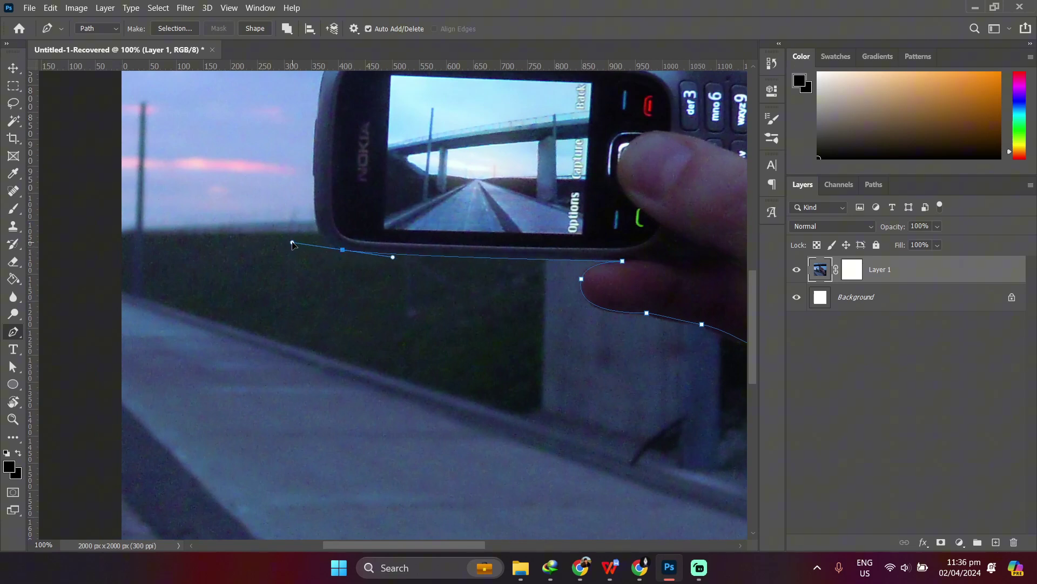
pyautogui.scroll(2, 314, 227)
pyautogui.click(320, 127)
pyautogui.hotkey('ctrl', 'z')
pyautogui.moveTo(322, 118); pyautogui.dragTo(325, 109)
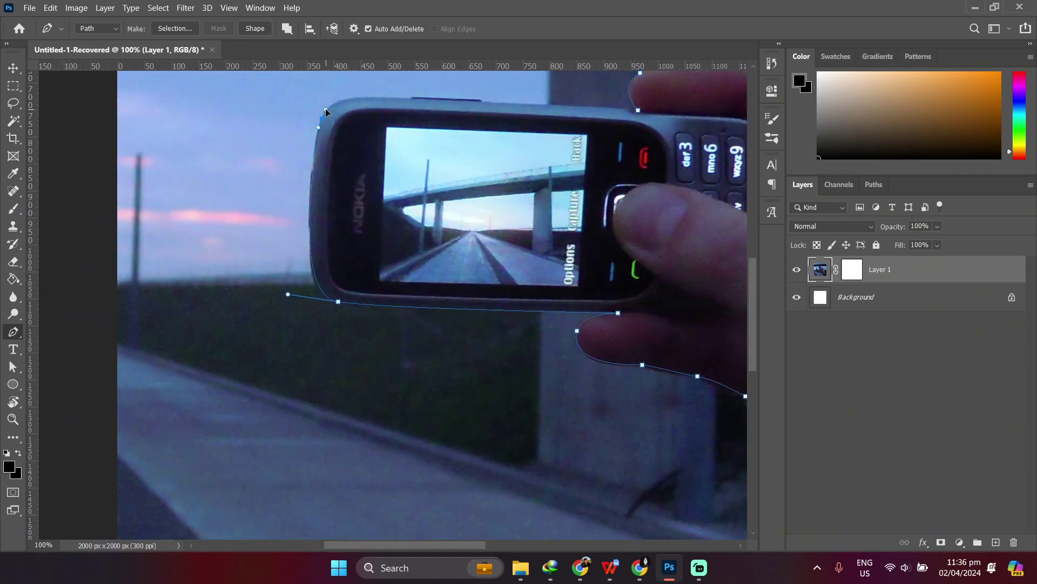
pyautogui.moveTo(432, 99); pyautogui.dragTo(543, 104)
pyautogui.click(638, 110)
# - Convert the closed path around the hand and phone into a new anti-aliased selection with a feather radius of 0 pixels
pyautogui.moveTo(700, 191); pyautogui.dragTo(367, 225)
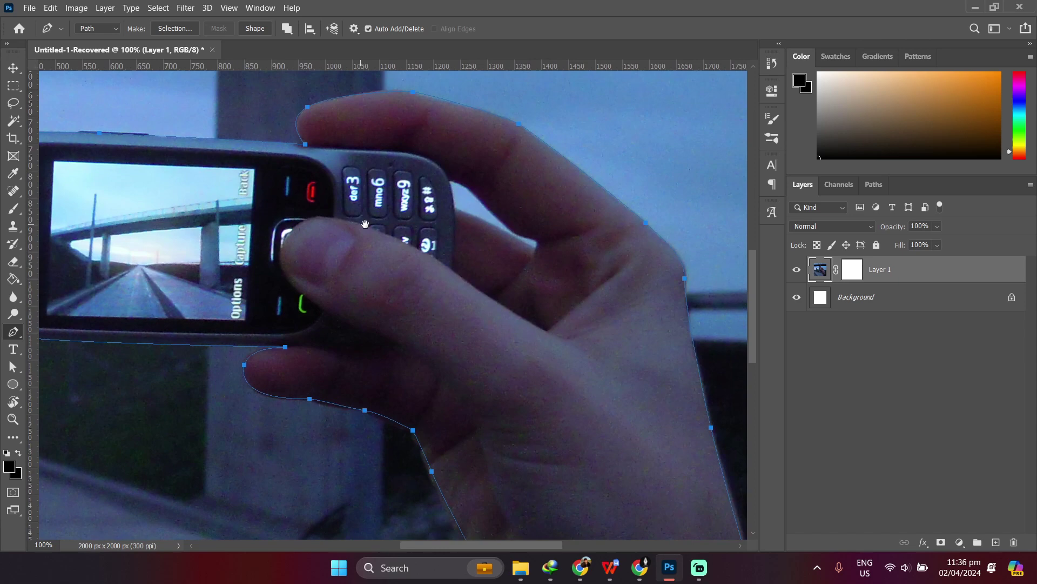
pyautogui.hotkey('ctrl', '-')
pyautogui.hotkey('ctrl', '-')
pyautogui.moveTo(462, 344); pyautogui.dragTo(418, 227)
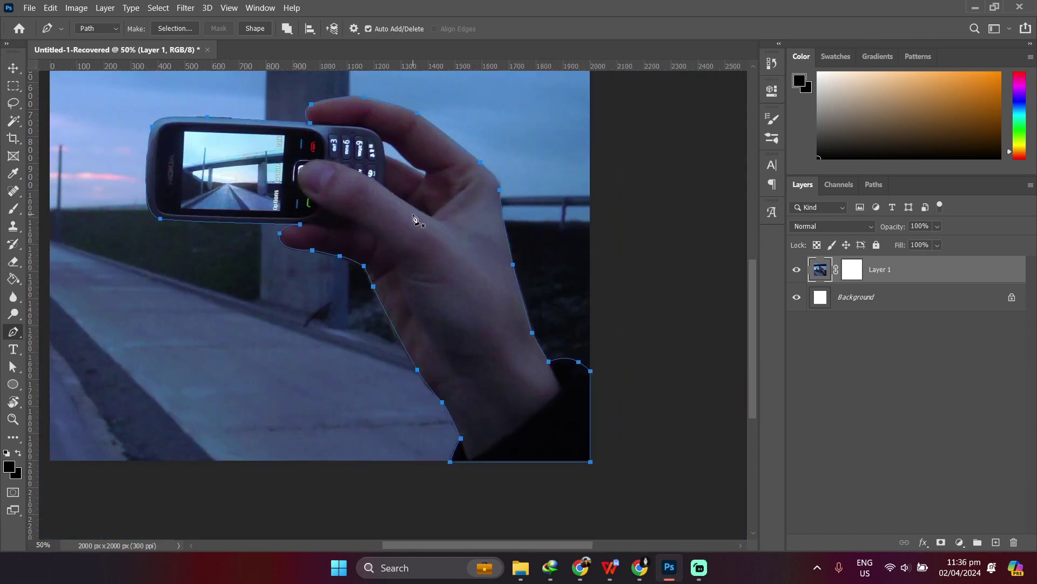
pyautogui.rightClick(414, 219)
pyautogui.click(488, 273)
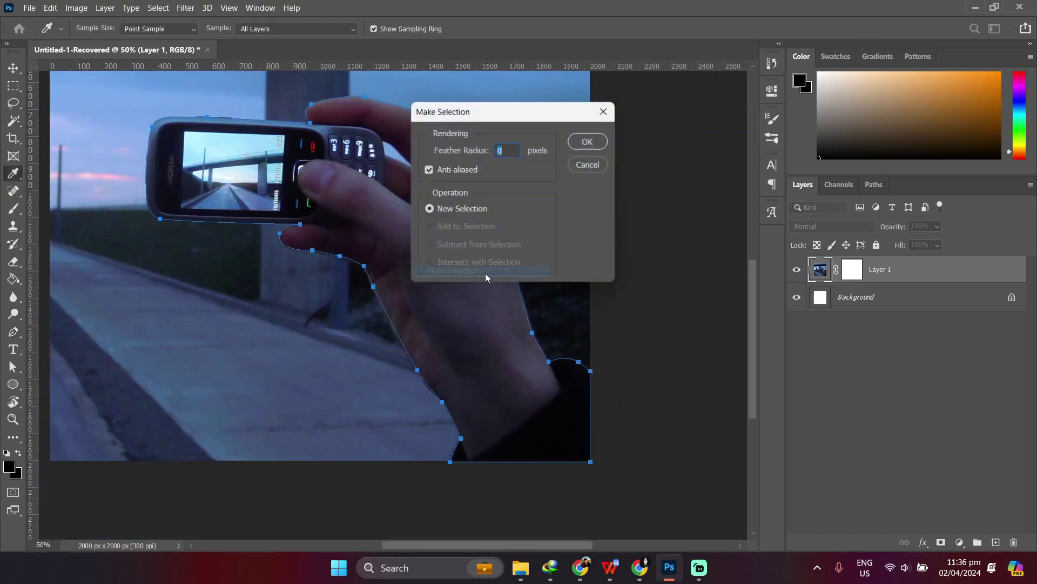
pyautogui.click(594, 148)
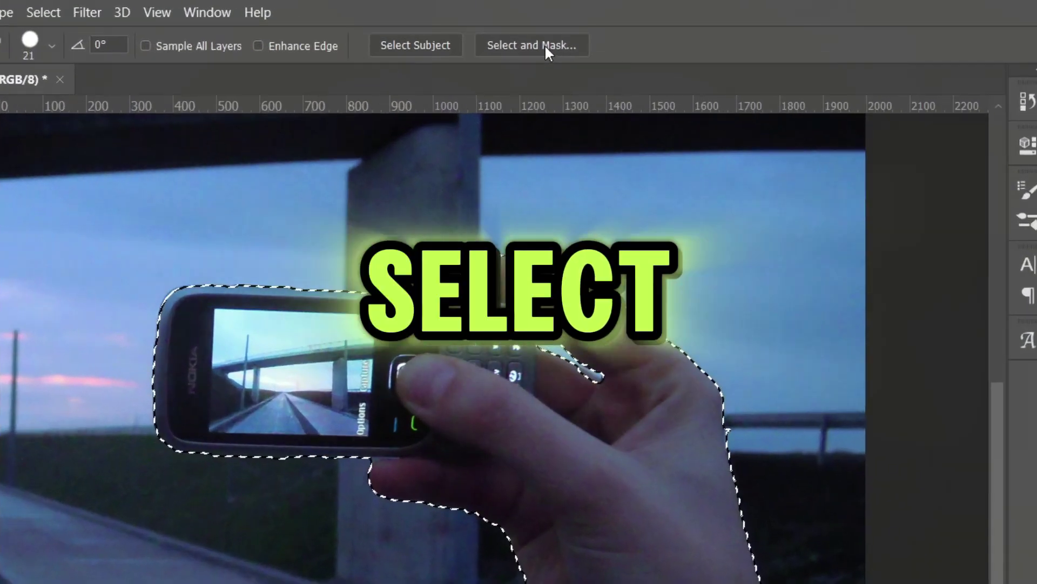
# - Refine the hand-and-phone selection in Select and Mask with Smooth 38, Feather 3.6 px and Contrast 40%
pyautogui.click(470, 30)
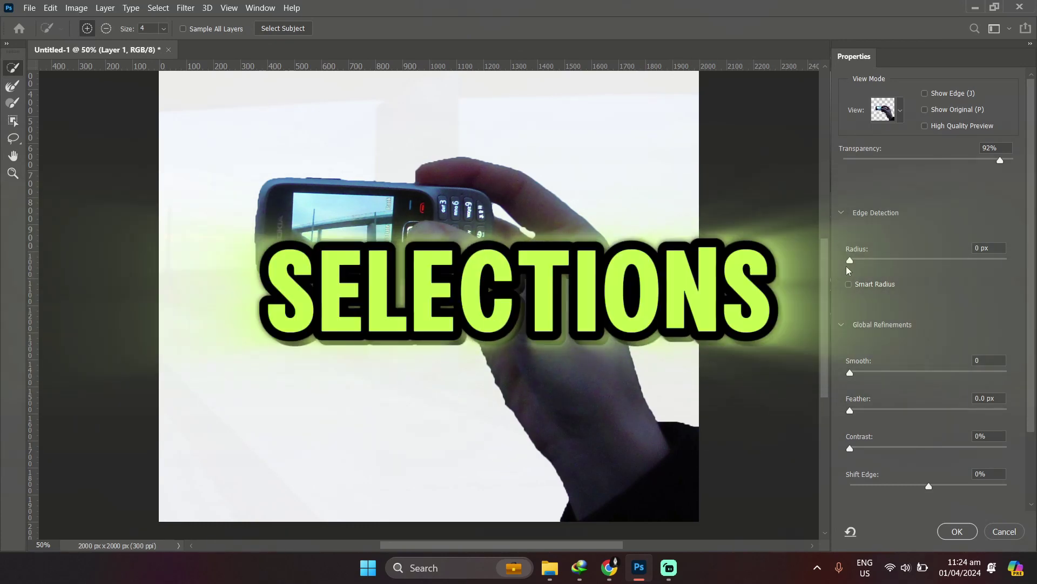
pyautogui.moveTo(853, 264)
pyautogui.mouseDown()
pyautogui.moveTo(890, 262)
pyautogui.moveTo(848, 261)
pyautogui.mouseUp()
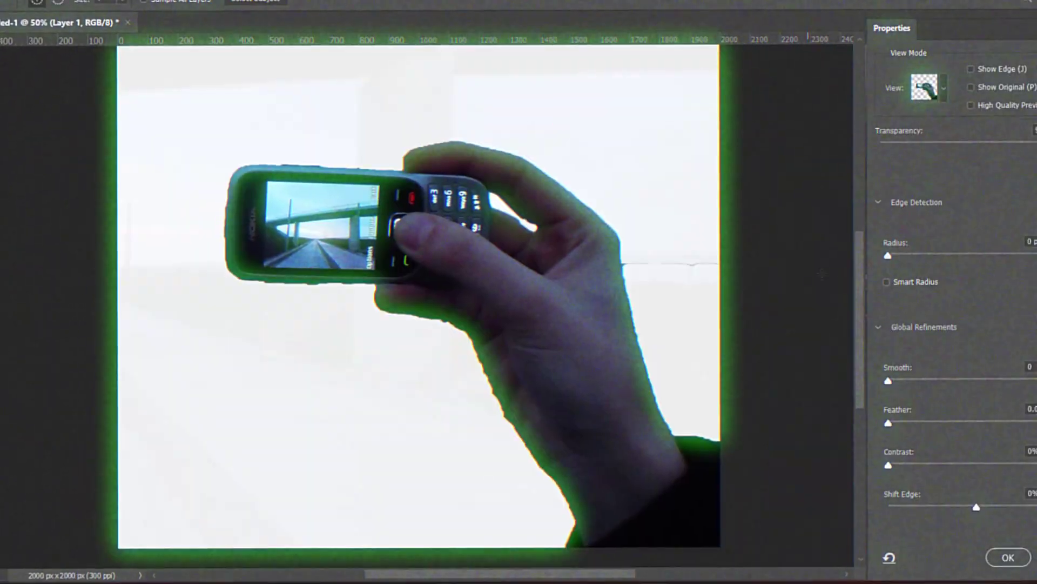
pyautogui.moveTo(887, 381); pyautogui.dragTo(955, 382)
pyautogui.moveTo(888, 423); pyautogui.dragTo(923, 426)
pyautogui.moveTo(888, 466); pyautogui.dragTo(957, 467)
# - Preview the mask in Black & White view, return to Onion Skin view and shift the selection edge outward
pyautogui.click(930, 90)
pyautogui.click(924, 277)
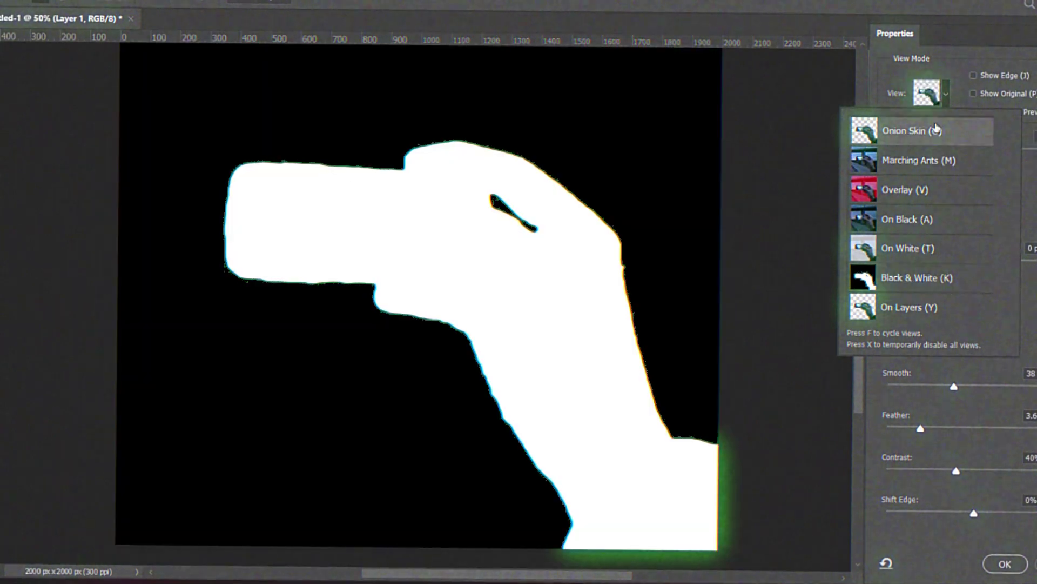
pyautogui.click(936, 128)
pyautogui.moveTo(976, 507); pyautogui.dragTo(995, 510)
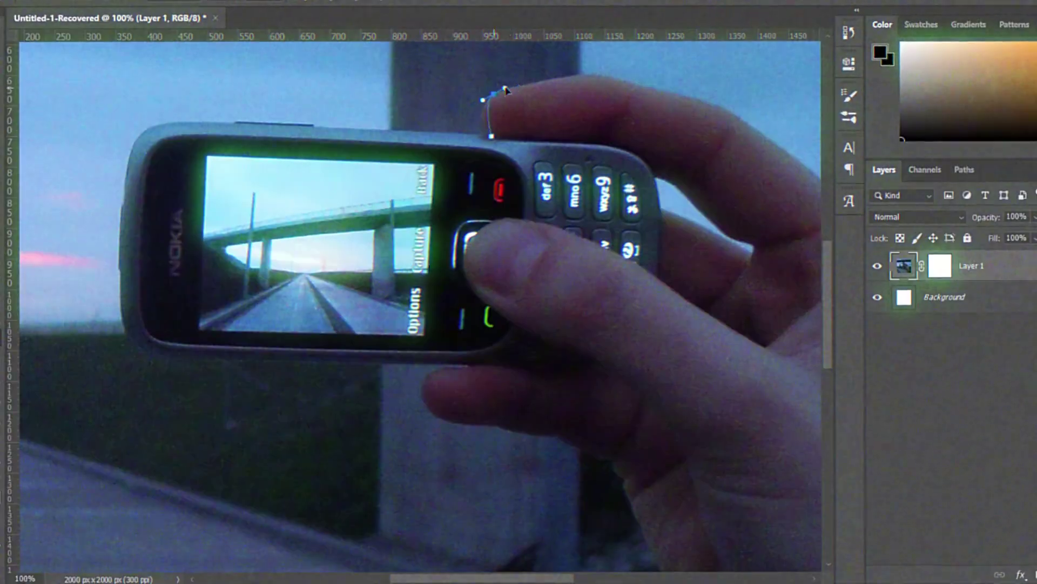
# - Extend the Pen path down the back of the hand and around the dark sleeve along the image corner to the cuff
pyautogui.hscroll(6, 411, 303)
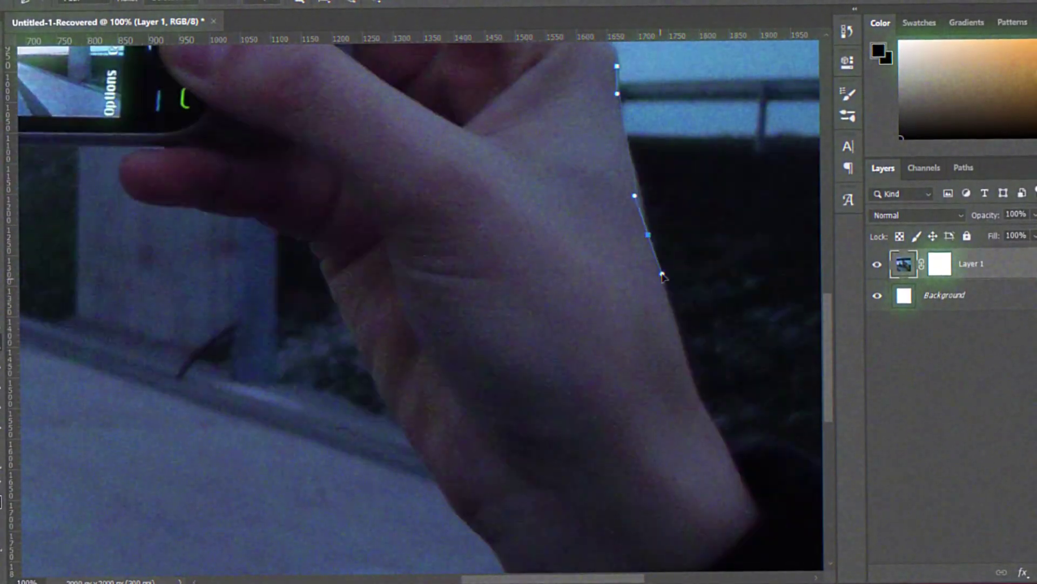
pyautogui.scroll(-3, 662, 274)
pyautogui.moveTo(654, 255); pyautogui.dragTo(660, 271)
pyautogui.click(690, 322)
pyautogui.moveTo(757, 322); pyautogui.dragTo(785, 341)
pyautogui.click(739, 196)
pyautogui.click(737, 401)
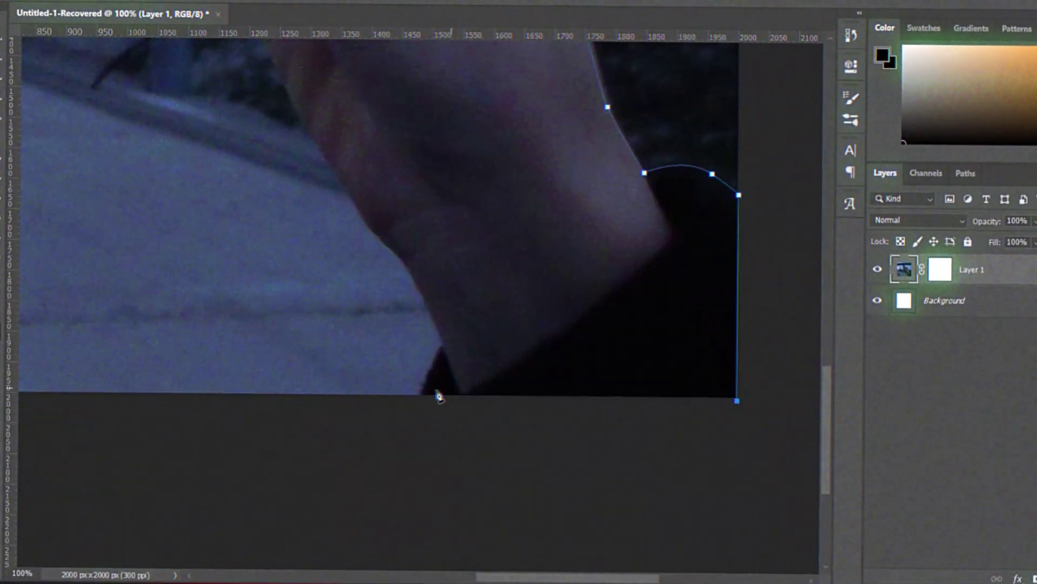
pyautogui.click(419, 398)
pyautogui.click(444, 346)
# - Extend the Pen path up the wrist and palm edge and around the tip of the finger below the phone
pyautogui.moveTo(401, 261); pyautogui.dragTo(388, 249)
pyautogui.moveTo(505, 366); pyautogui.dragTo(488, 340)
pyautogui.click(404, 179)
pyautogui.click(382, 132)
pyautogui.moveTo(327, 110); pyautogui.dragTo(310, 106)
pyautogui.click(264, 97)
pyautogui.moveTo(342, 185); pyautogui.dragTo(349, 144)
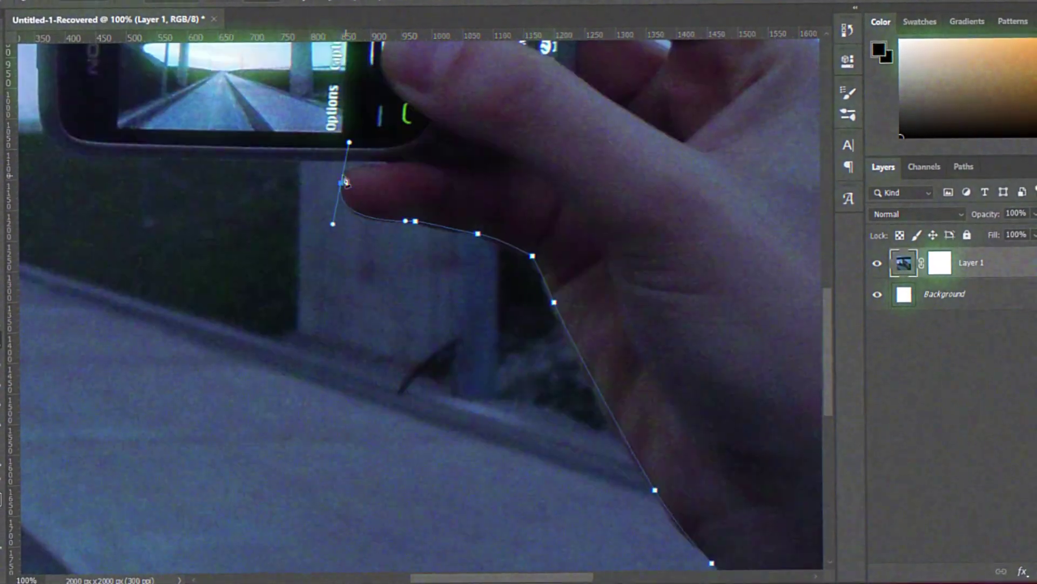